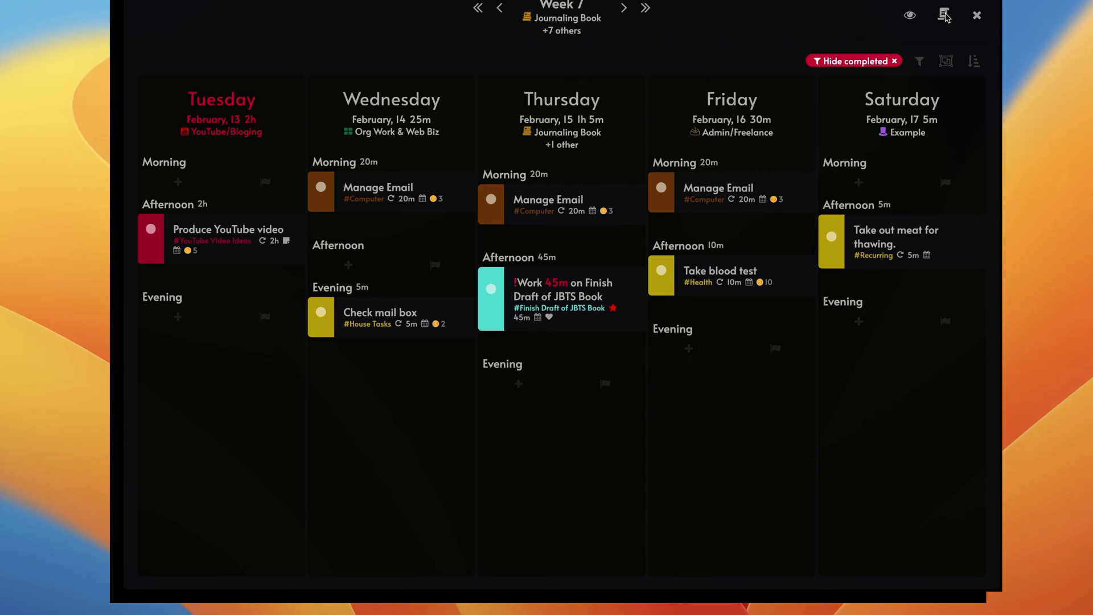
- Open the master list beside the weekly planner and switch it to the Pinned list
click(944, 15)
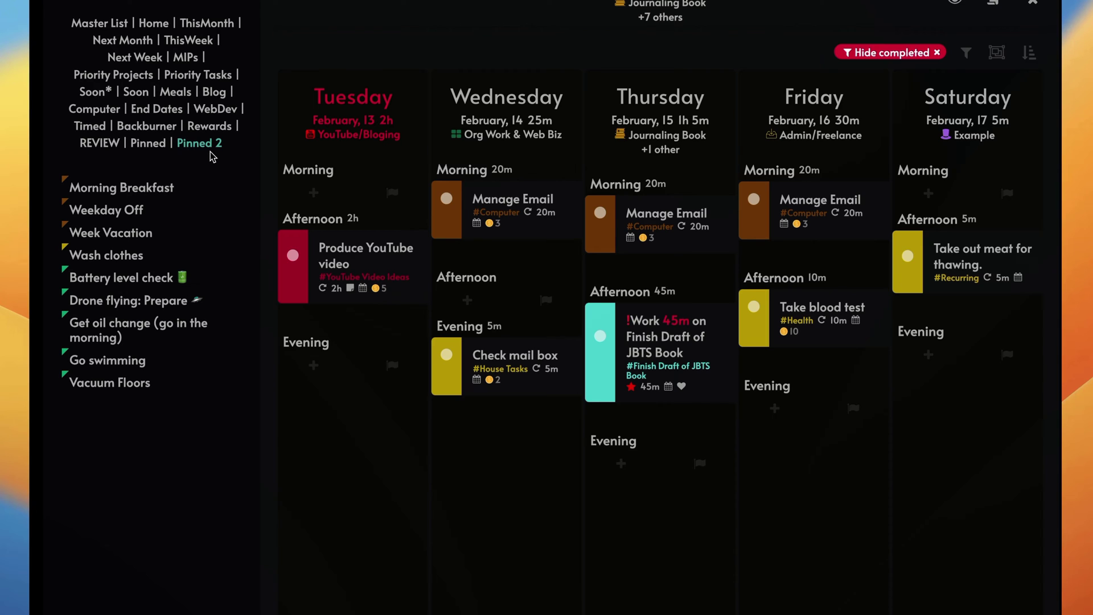
click(150, 143)
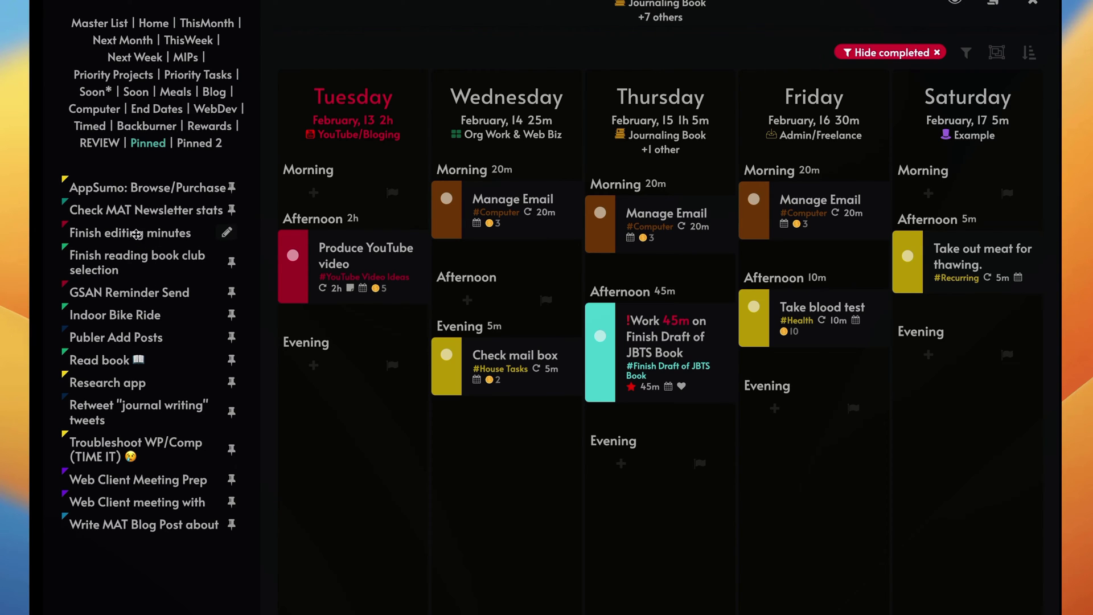
- Move pinned 'Finish editing minutes' (5m) into Tuesday afternoon, making that block 2h 5m
drag(137, 233, 349, 308)
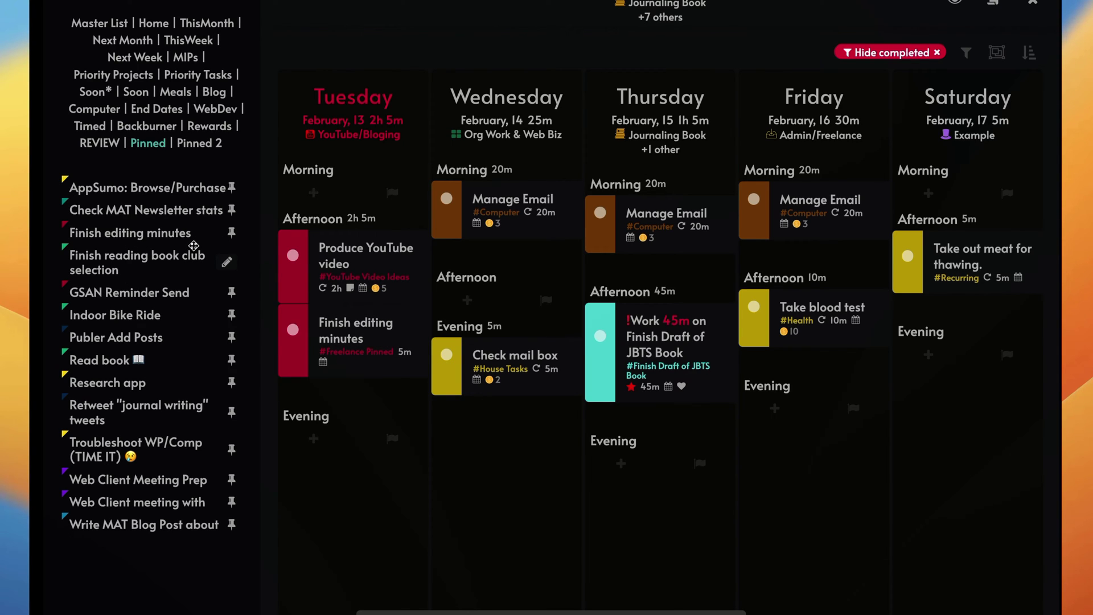
mouse_move(279, 329)
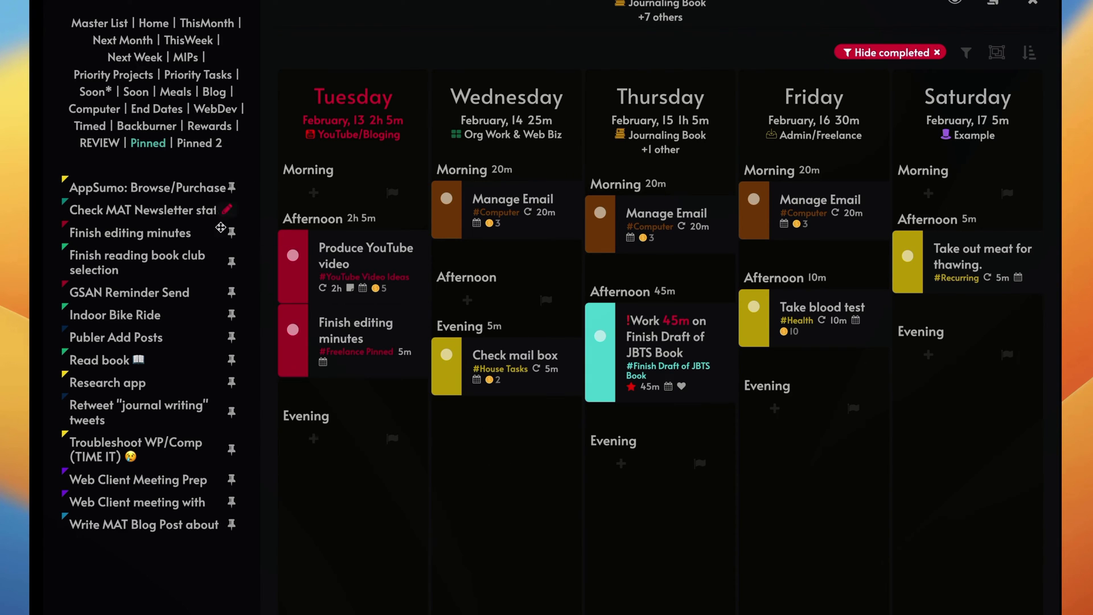
mouse_move(271, 271)
mouse_move(366, 333)
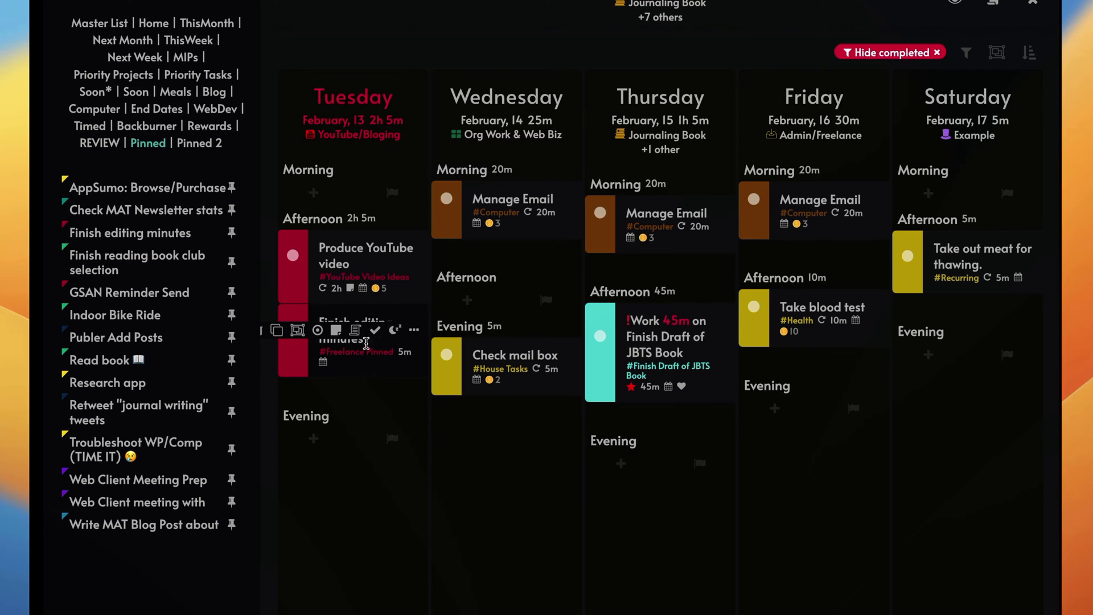
- Unschedule 'Finish editing minutes' from Tuesday, leaving only Produce YouTube video at 2h
right_click(311, 362)
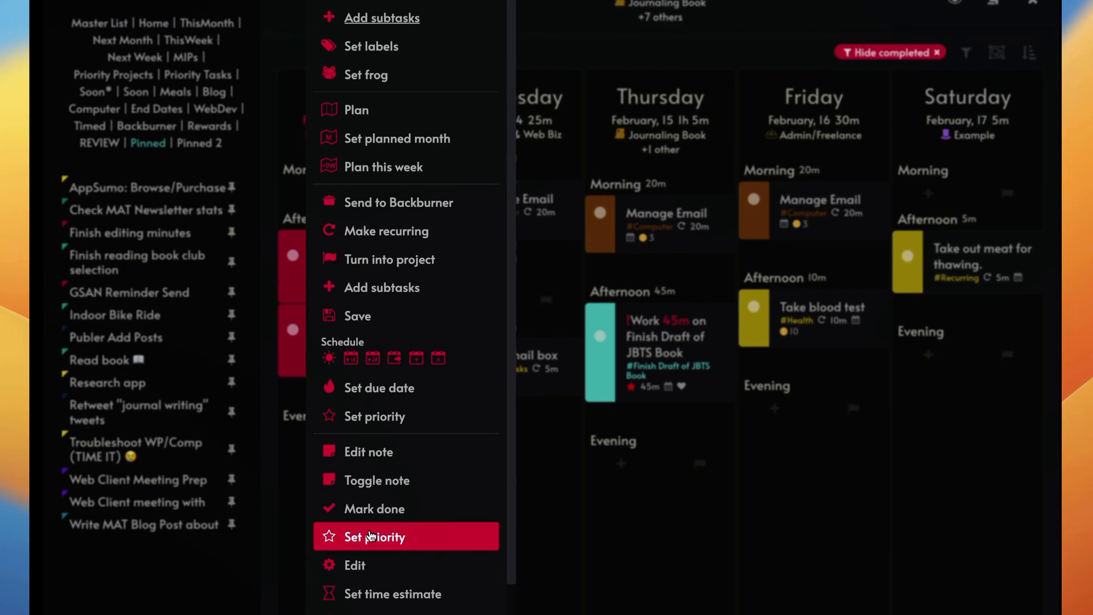
key(Escape)
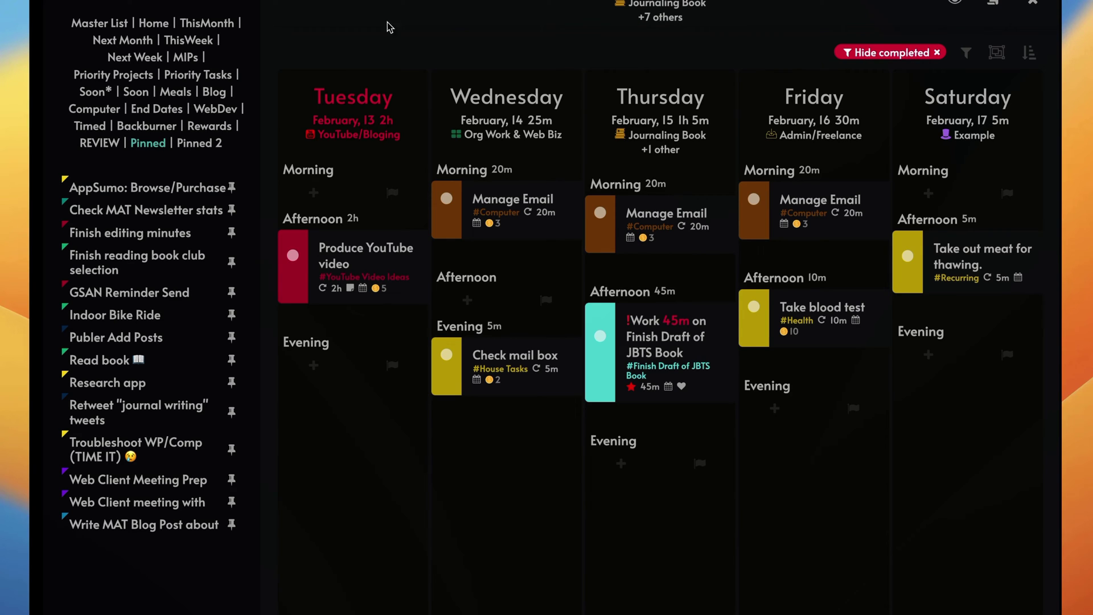
- Close the Pinned side list so the week planner widens
click(970, 5)
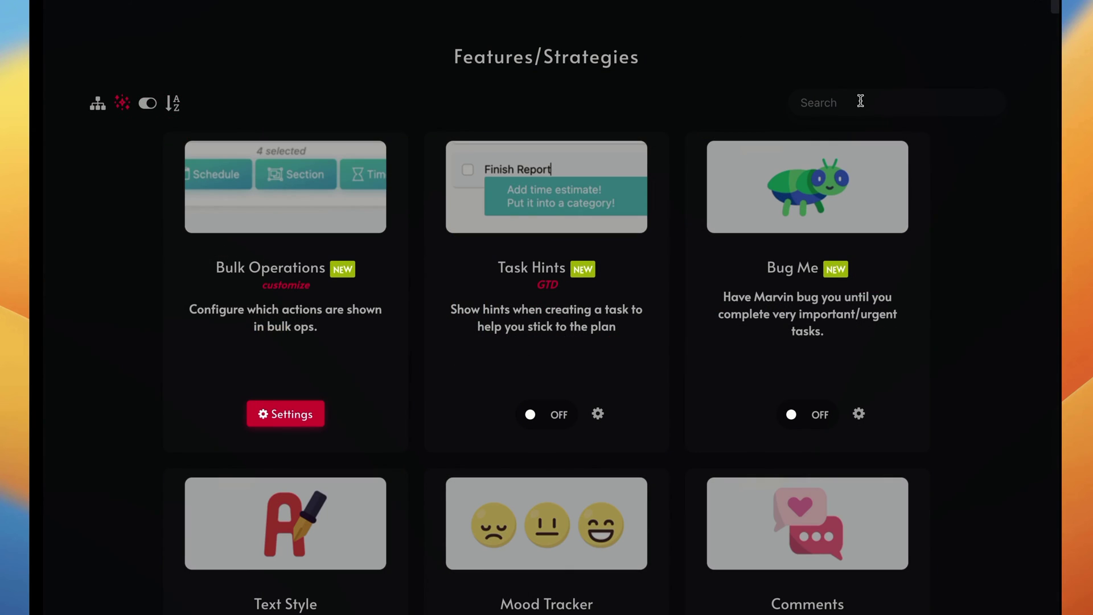
- Search features for 'them' and open the Theming strategy's settings to its groups
click(847, 102)
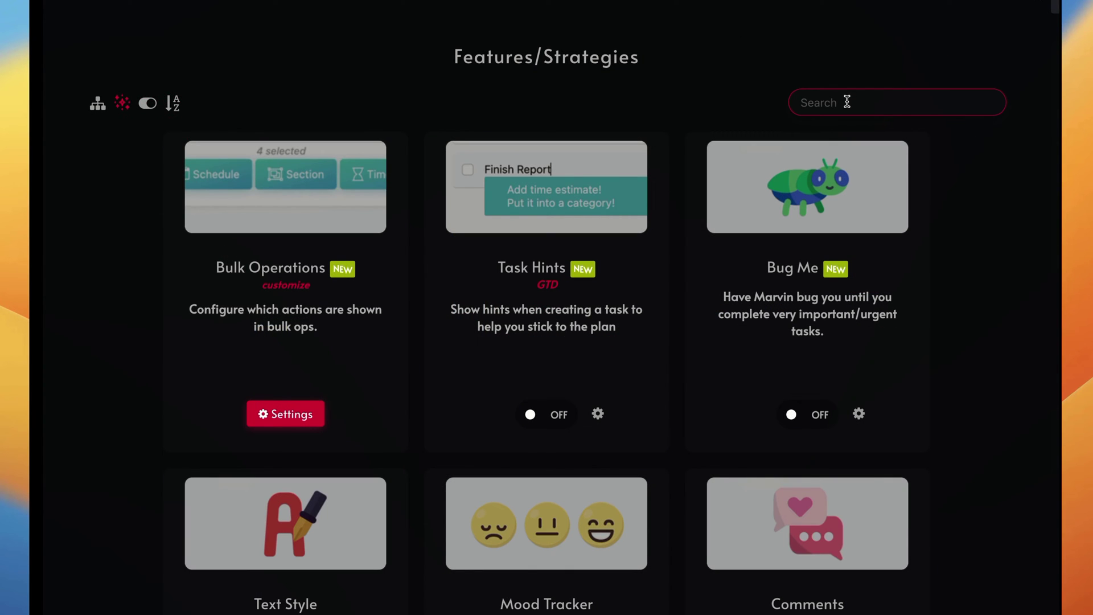
text(them)
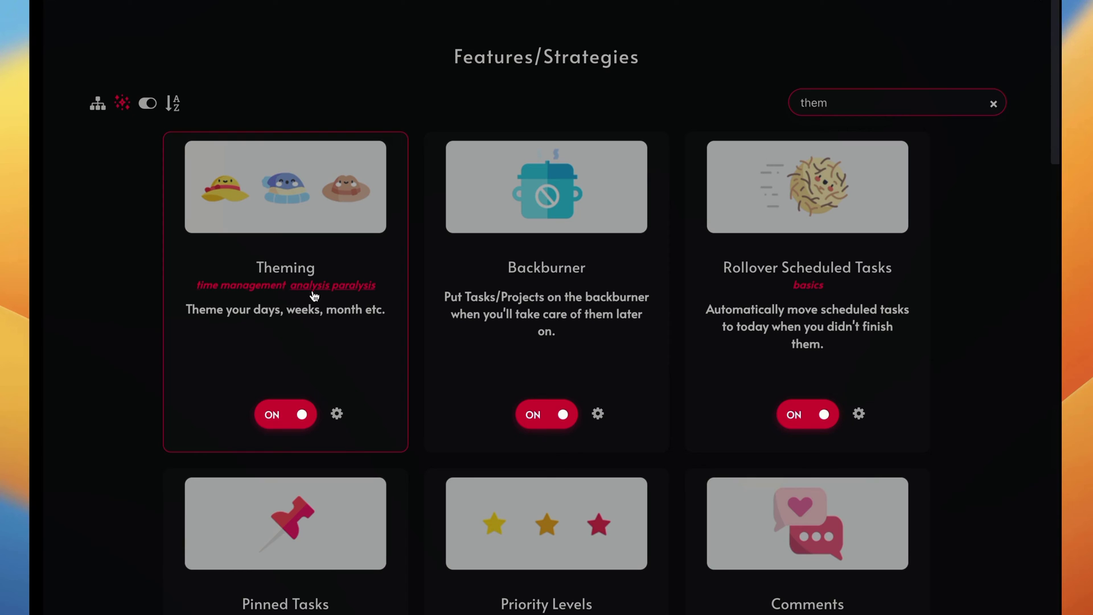
click(336, 414)
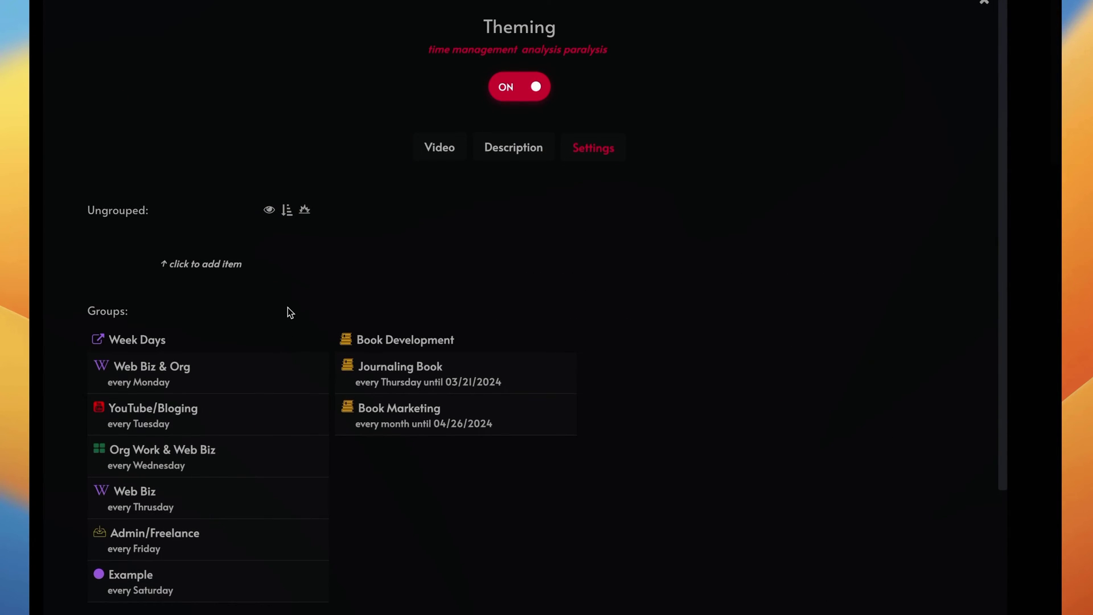
scroll(285, 310, down, 2)
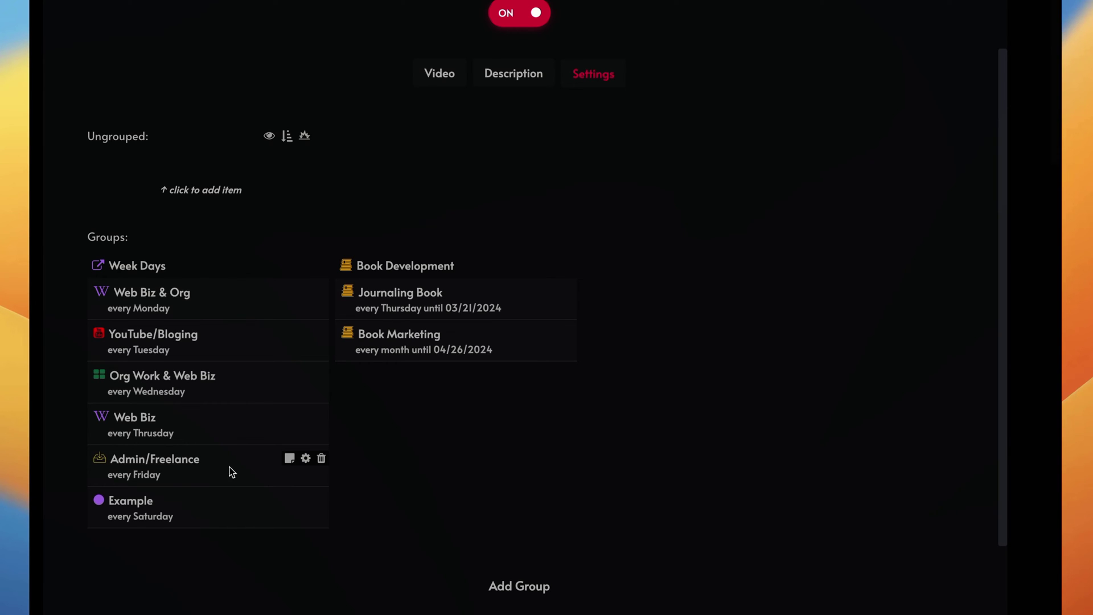
- Delete the every-Saturday Example theme from Week Days, leaving Monday through Friday themes
mouse_move(295, 541)
mouse_move(306, 502)
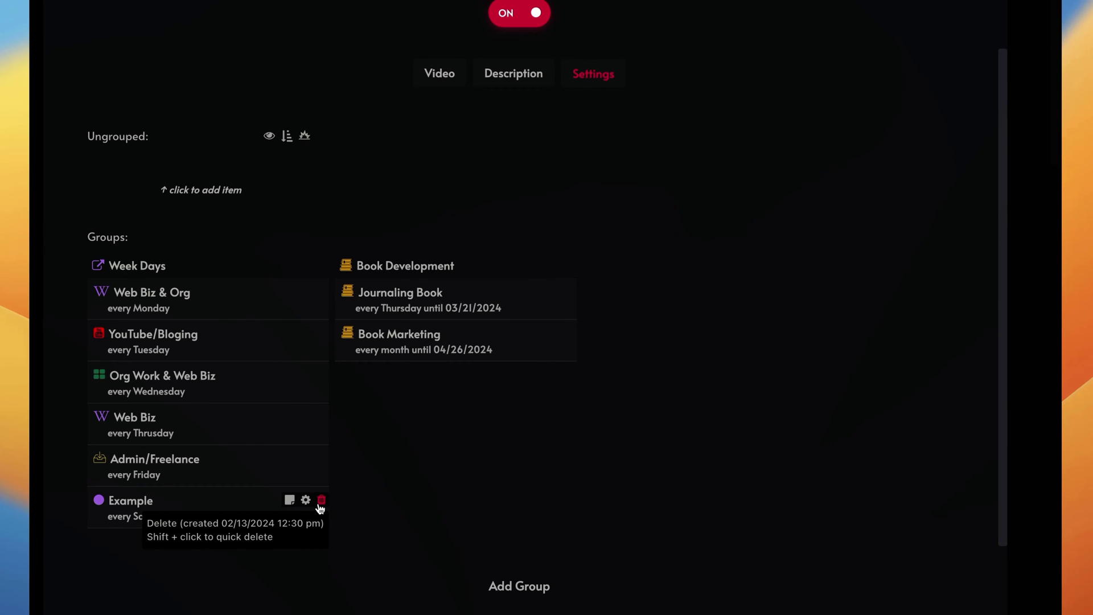
click(320, 501)
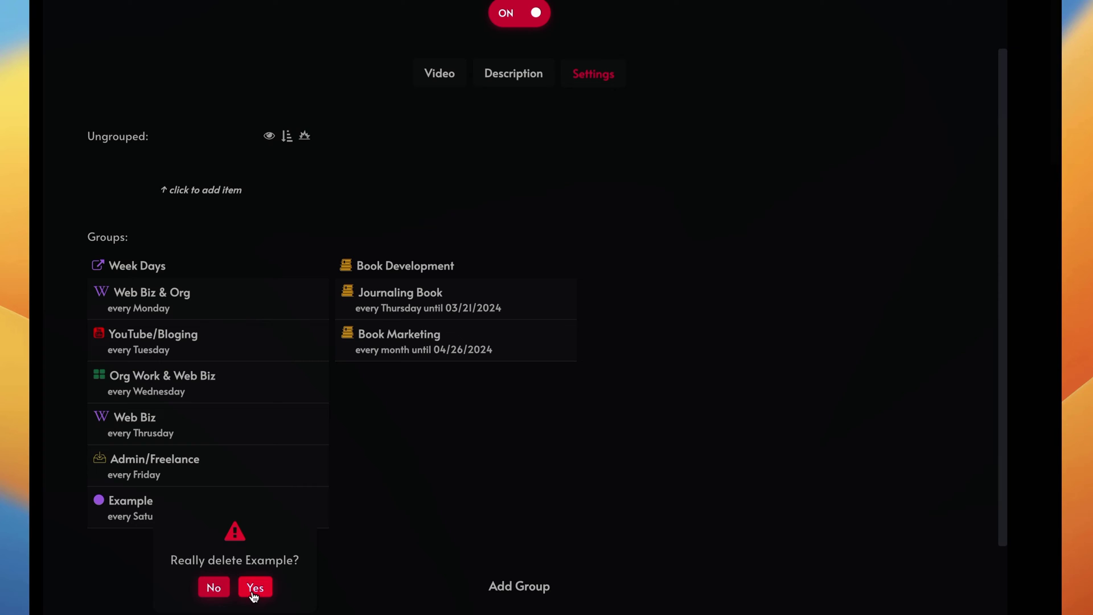
click(214, 589)
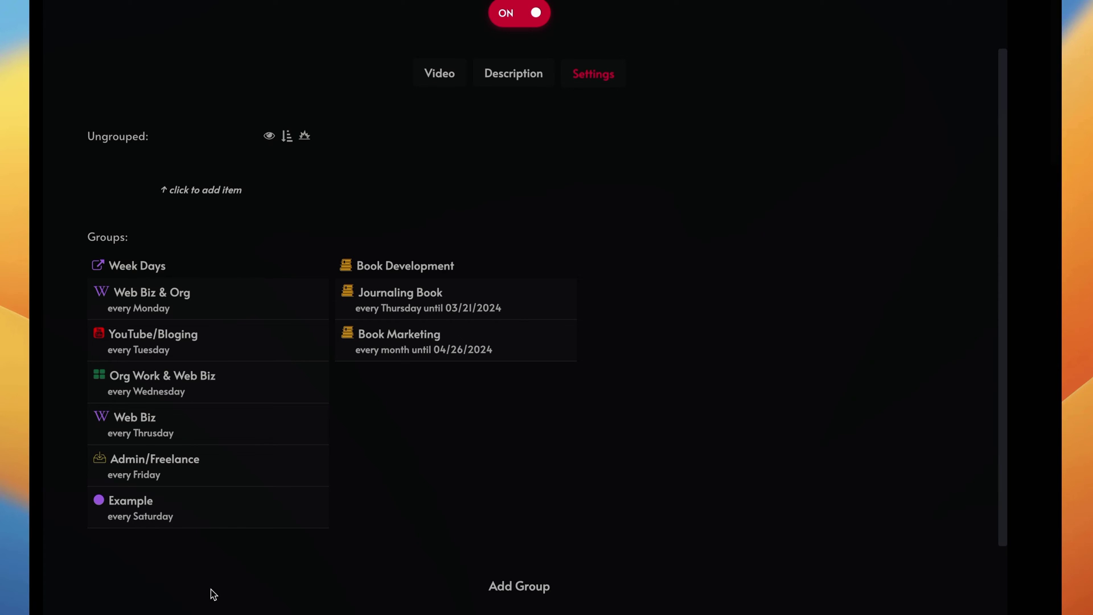
mouse_move(236, 506)
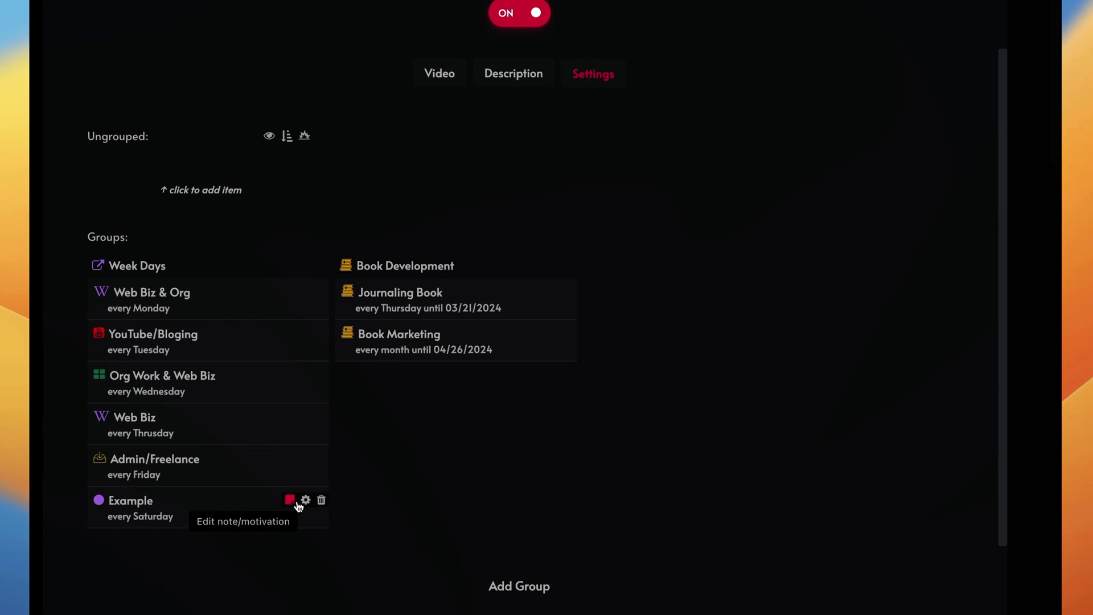
click(323, 501)
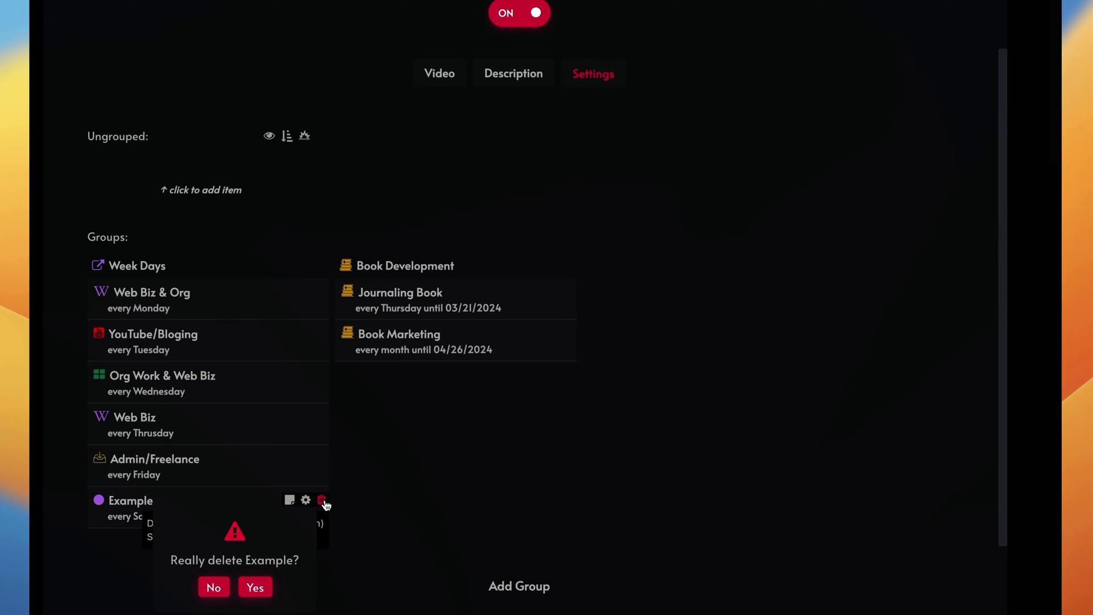
click(255, 587)
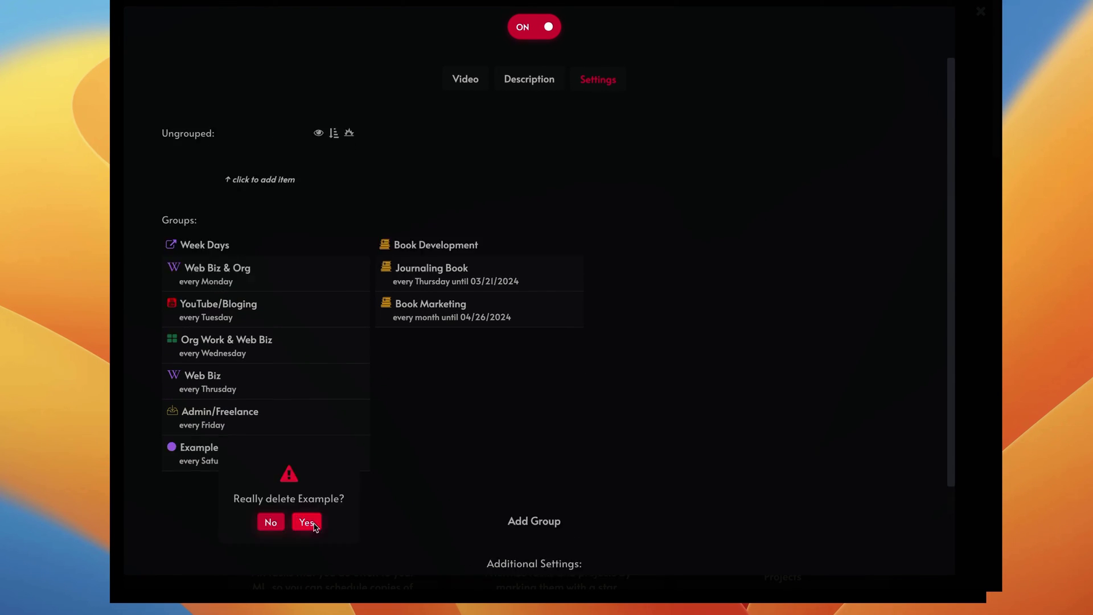
click(314, 524)
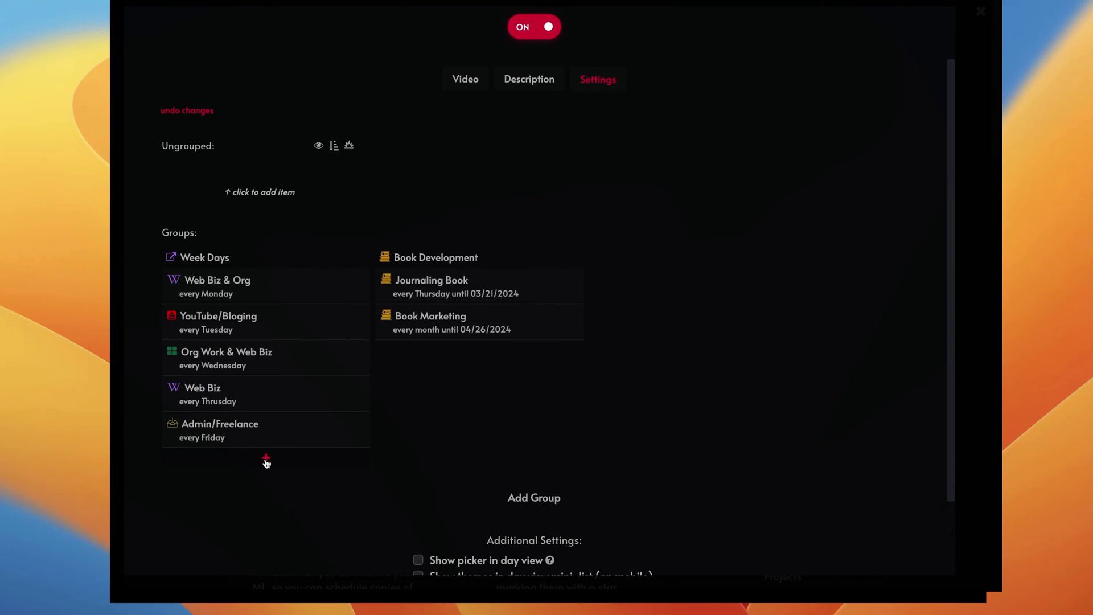
- Add a new theme group named 'Example'
click(266, 459)
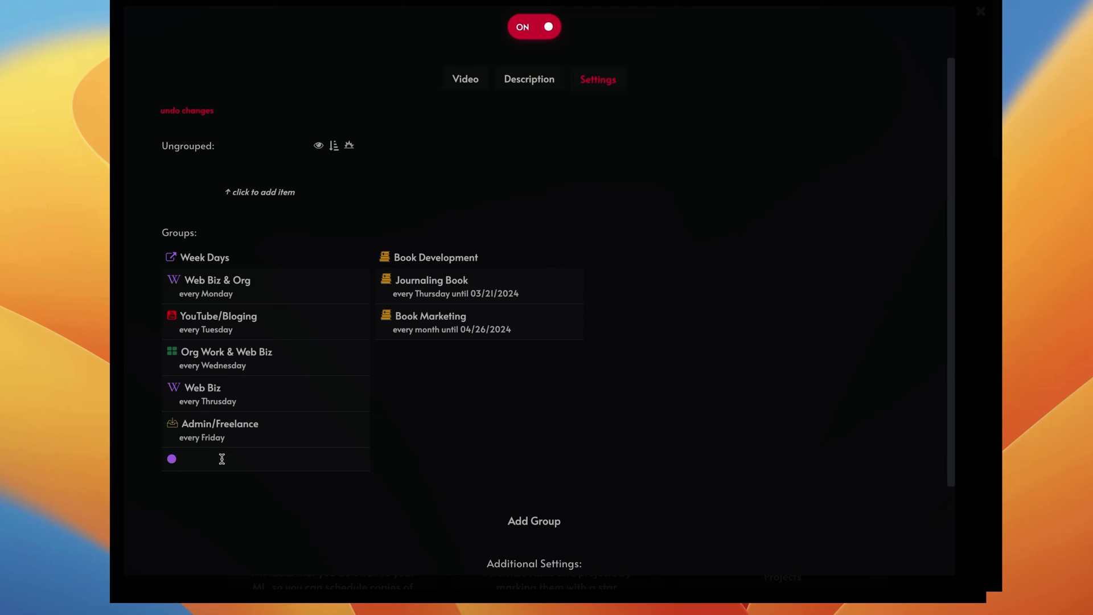
click(186, 459)
text(Example)
click(311, 492)
- Set the Example group's recurrence to Saturday and review its parent group options
click(348, 460)
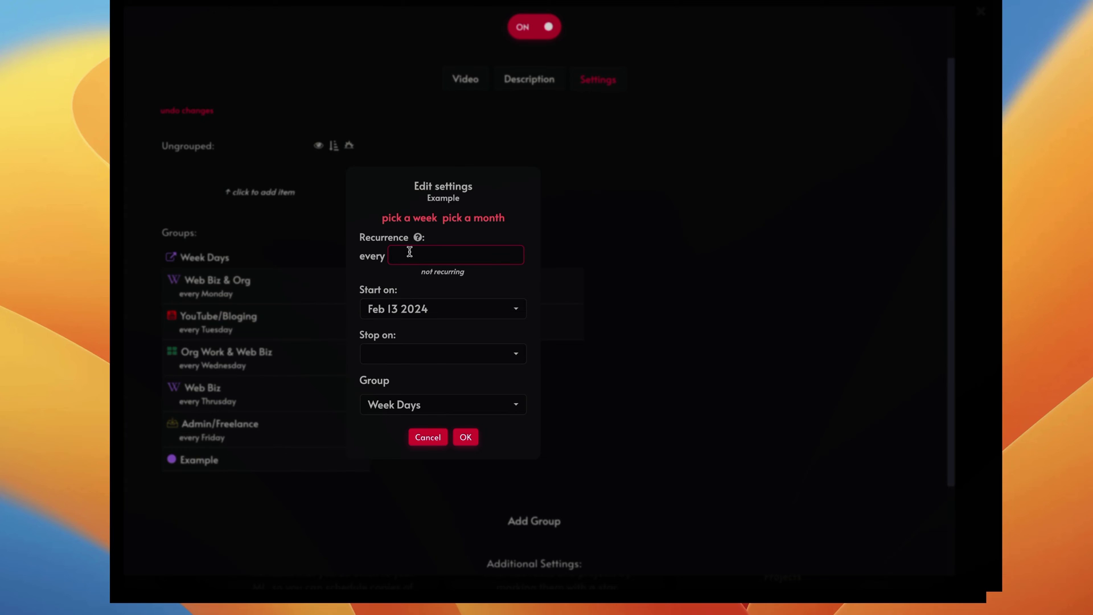
text(Sa)
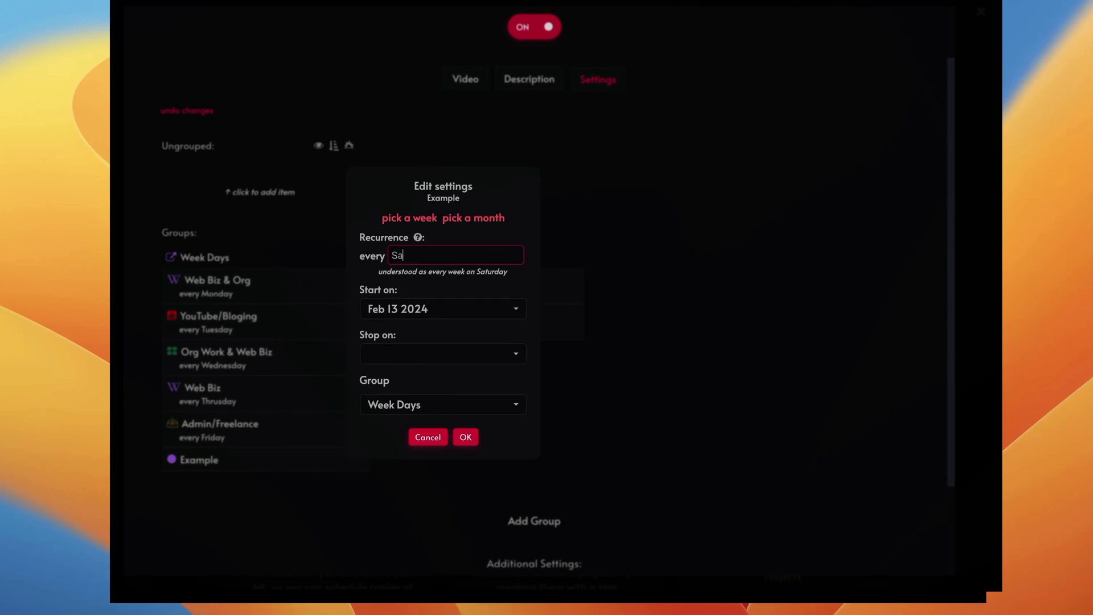
text(turday)
click(445, 407)
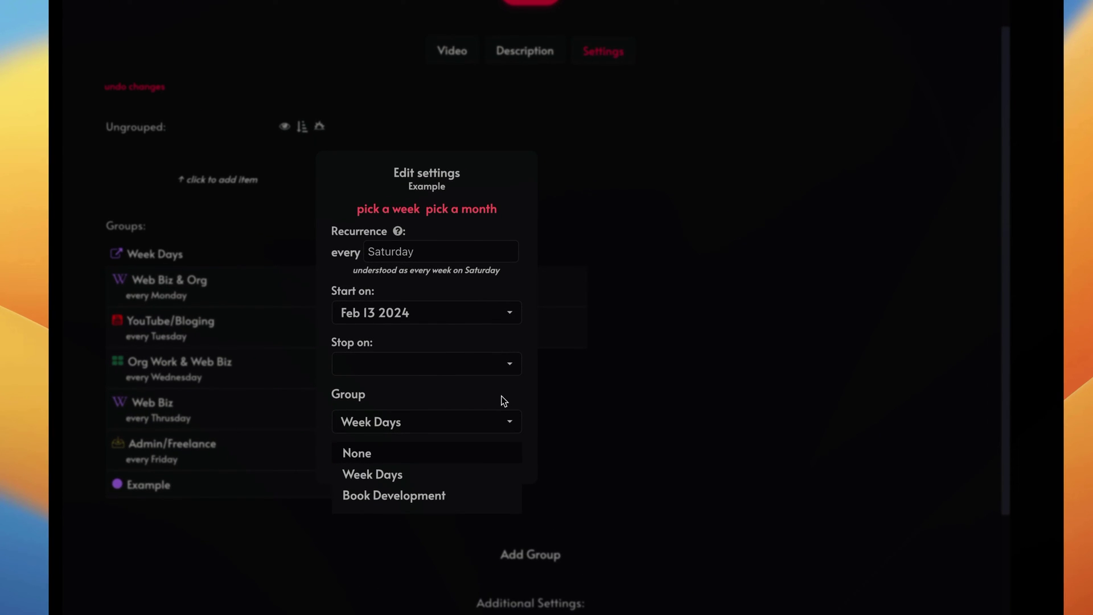
- Save Example under Week Days recurring every Saturday, then delete it again
click(502, 403)
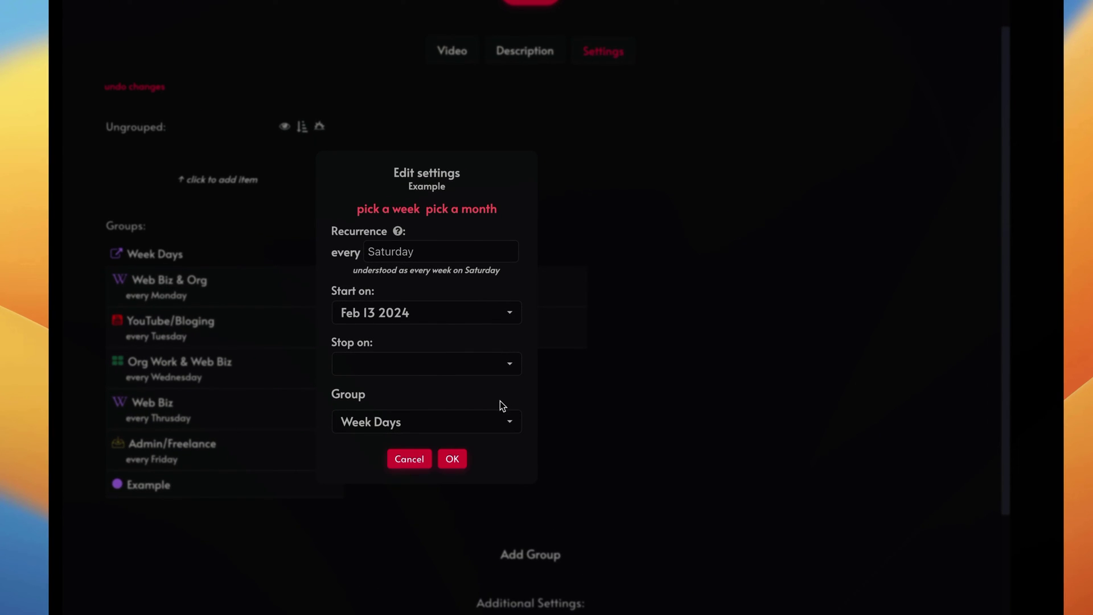
click(453, 460)
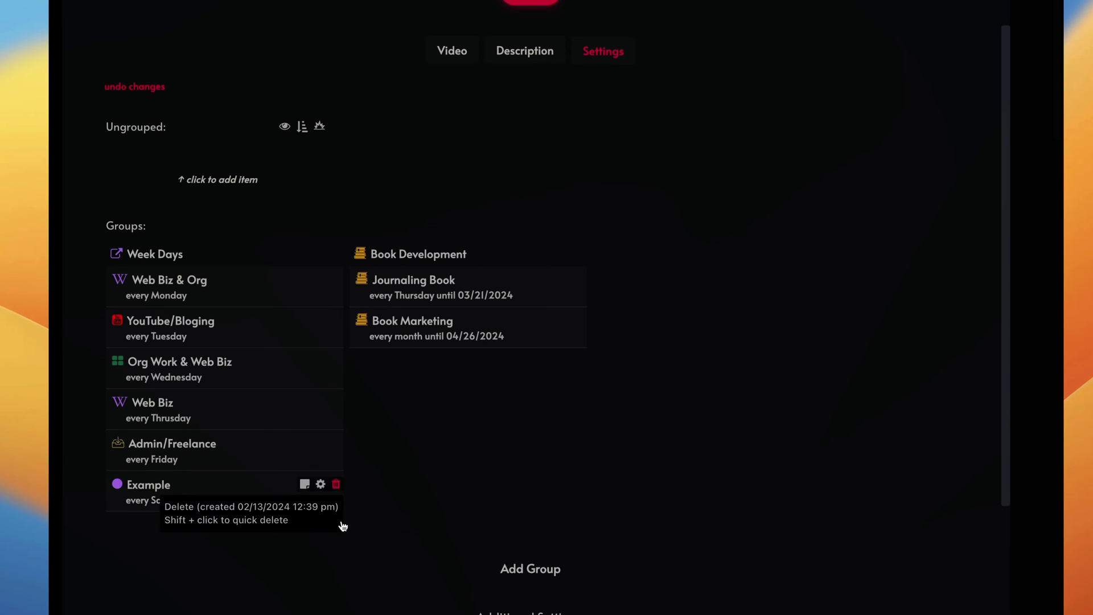
click(336, 485)
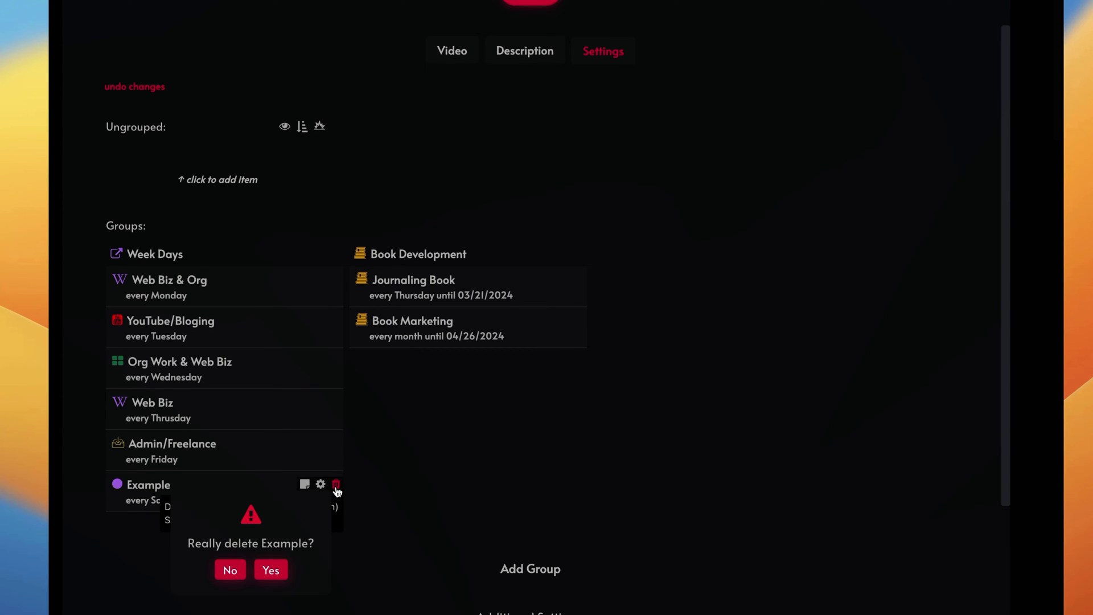
click(271, 571)
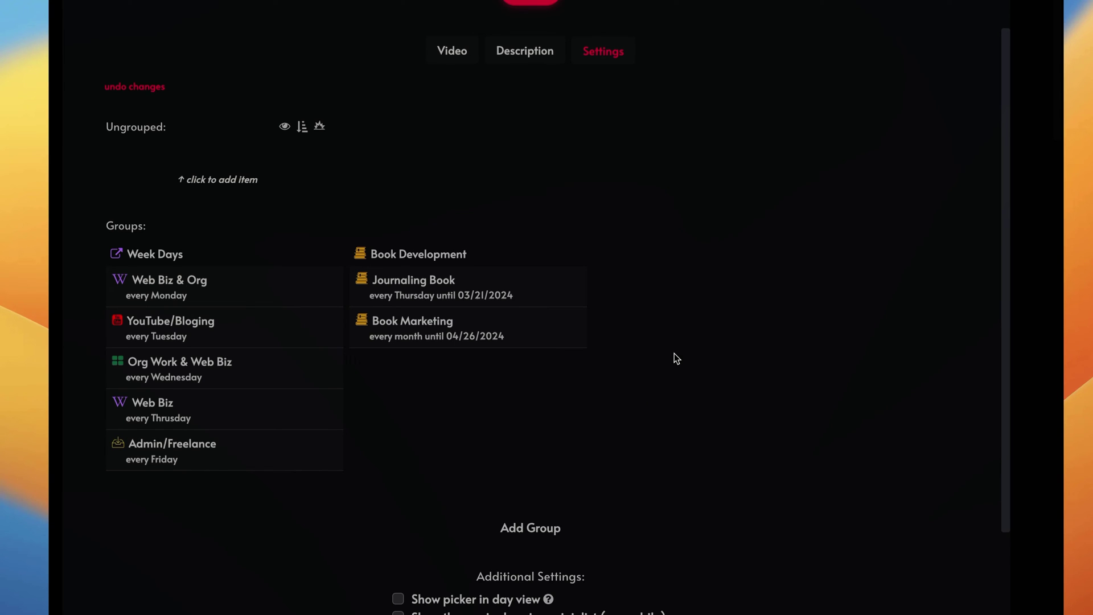
scroll(674, 353, down, 2)
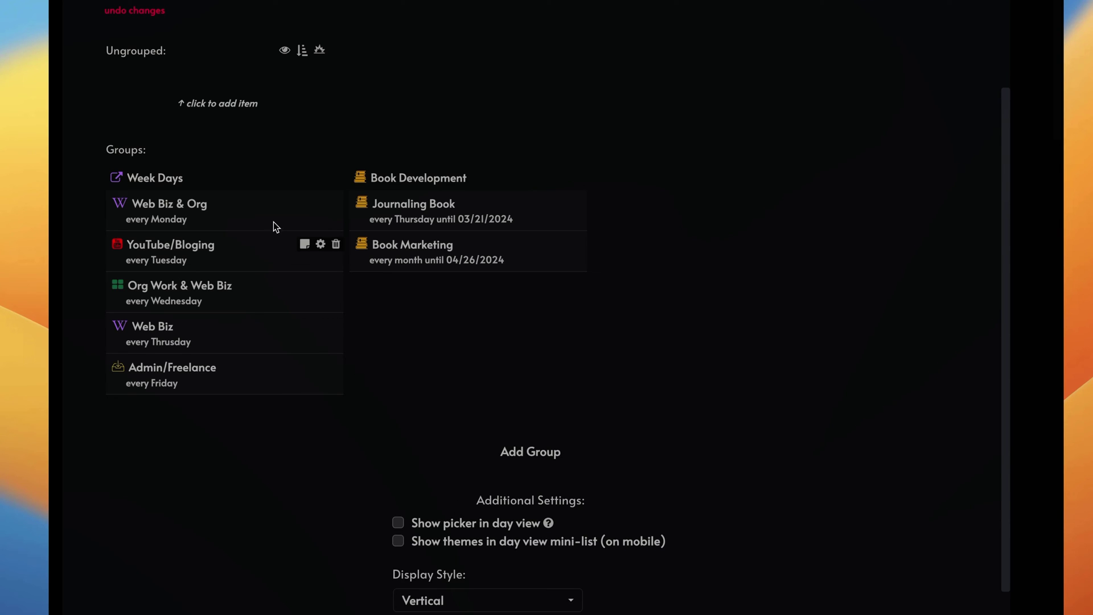
click(500, 524)
click(398, 524)
click(523, 546)
click(523, 547)
click(568, 546)
click(536, 601)
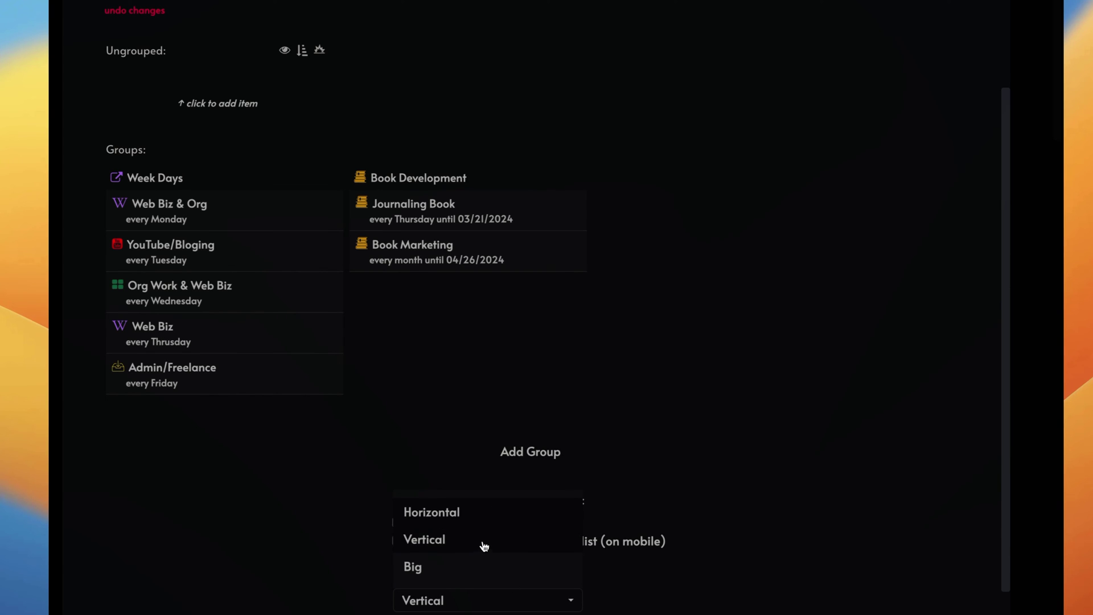
click(688, 421)
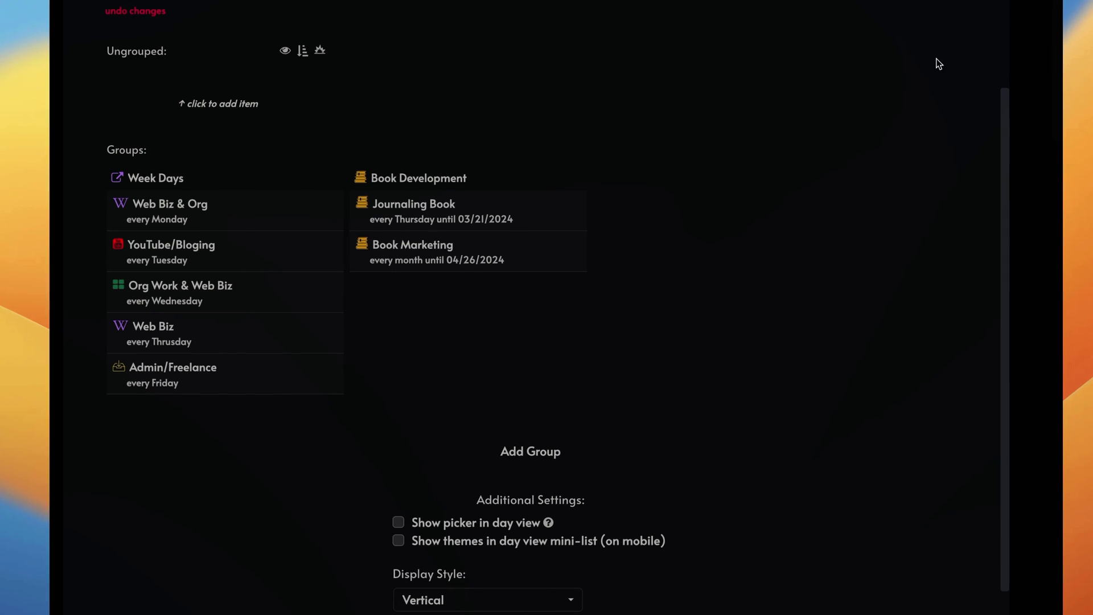
scroll(934, 63, up, 3)
scroll(892, 90, down, 3)
scroll(908, 71, up, 3)
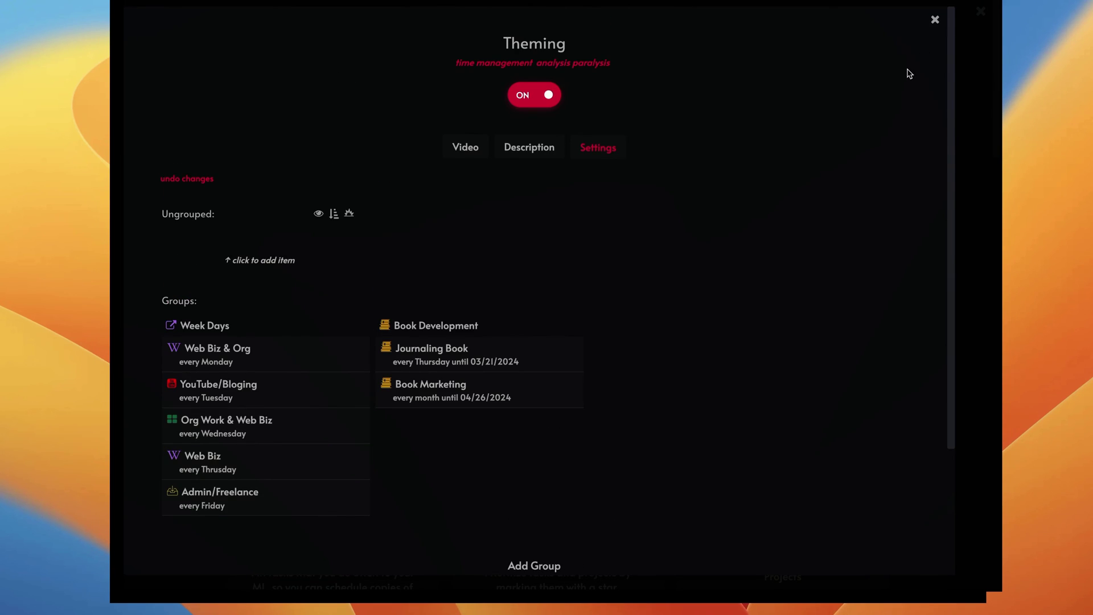
- Close the Theming settings and Features/Strategies windows to return to the Week 7 planner
click(934, 19)
click(980, 12)
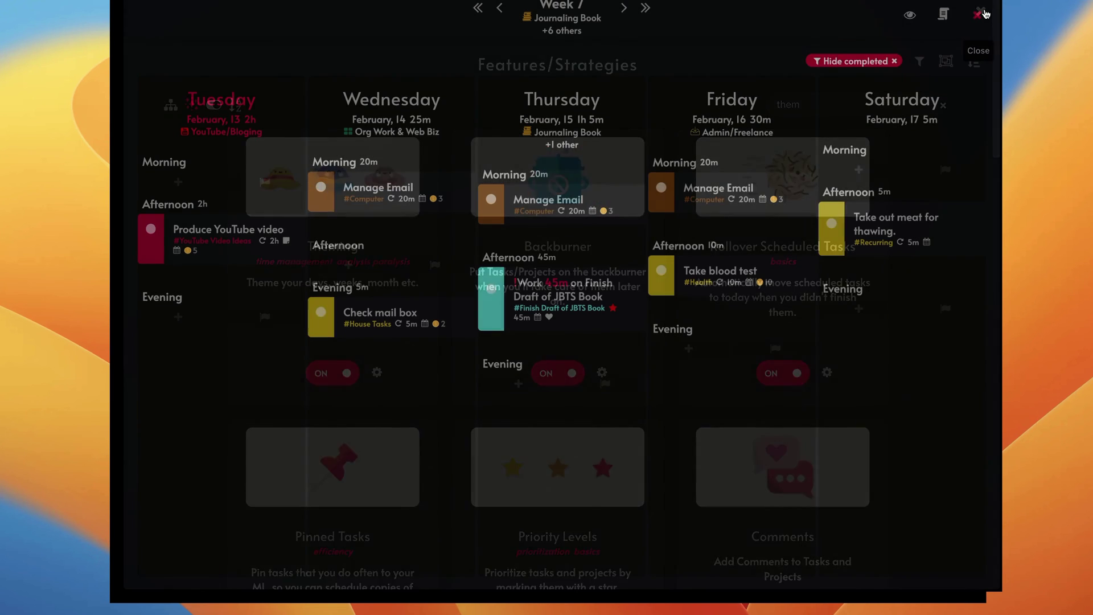